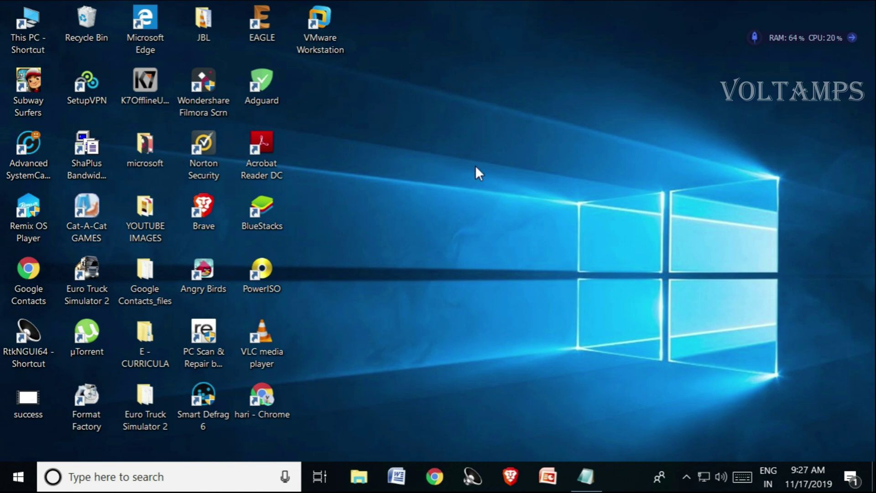
- Open This PC's Properties to view Windows 10 Pro, RAM and 64-bit system type
double_click(23, 26)
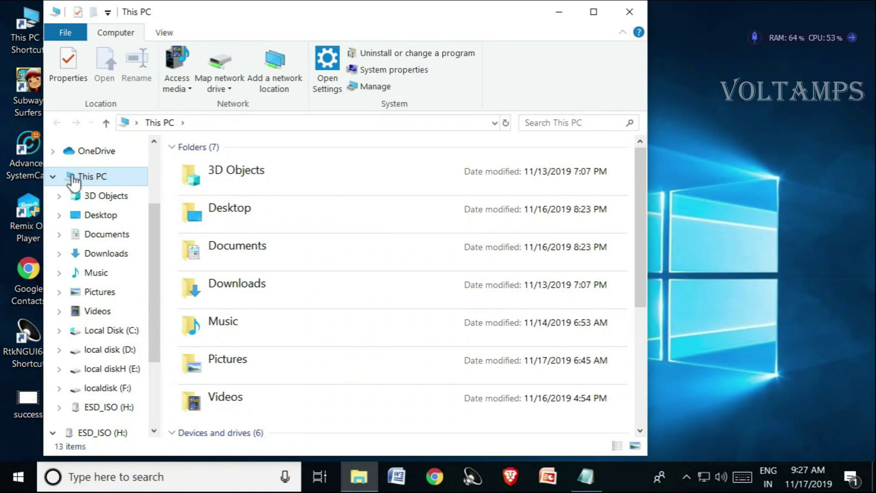
right_click(74, 179)
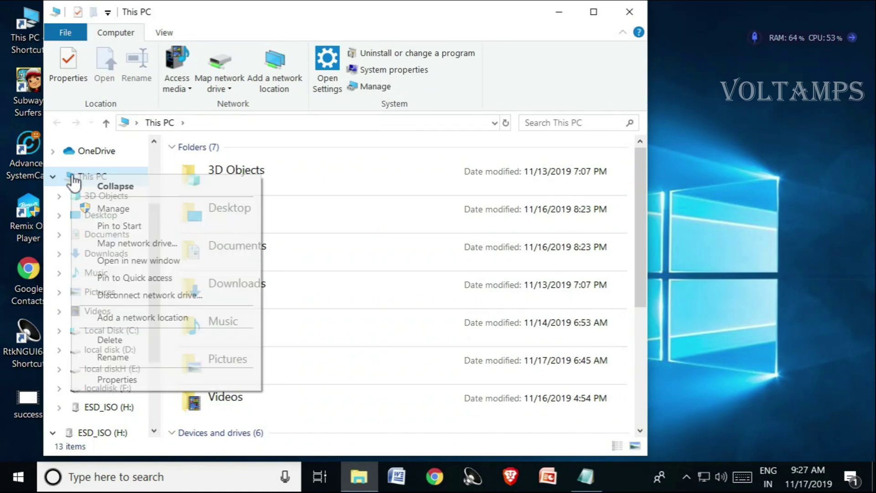
left_click(117, 380)
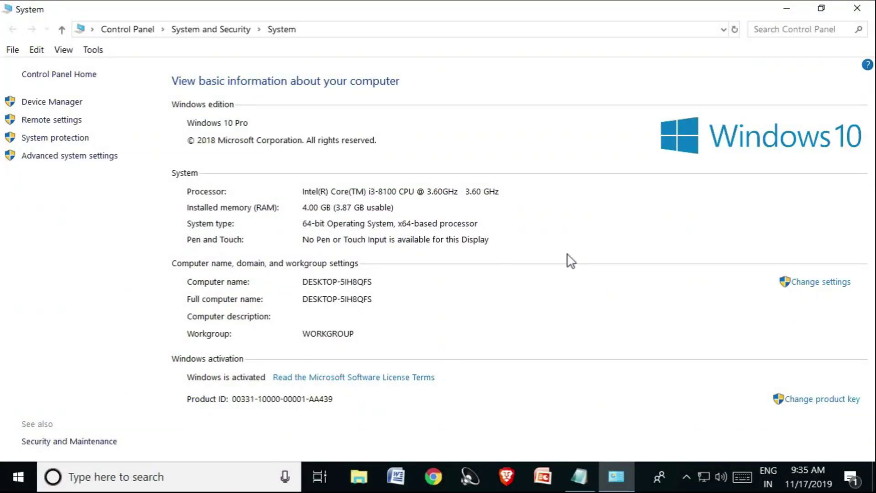
- Close the System window and launch Brave with a new tab
left_click(857, 8)
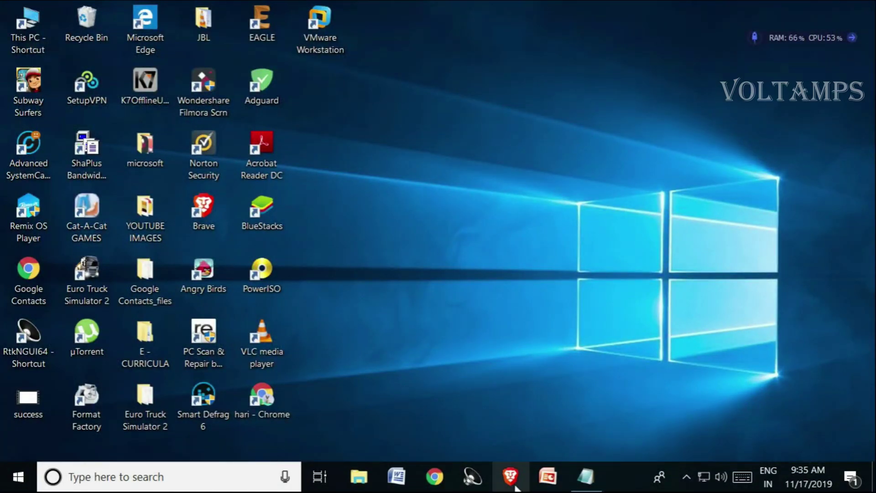
right_click(510, 477)
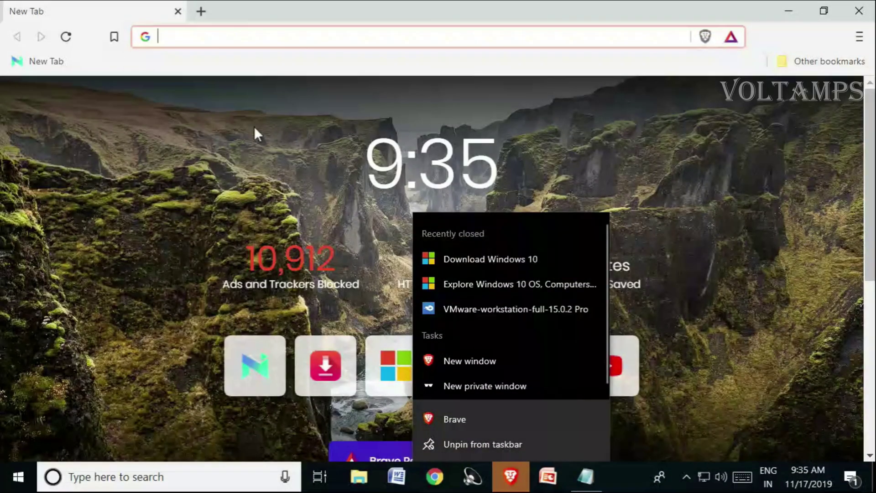
left_click(255, 126)
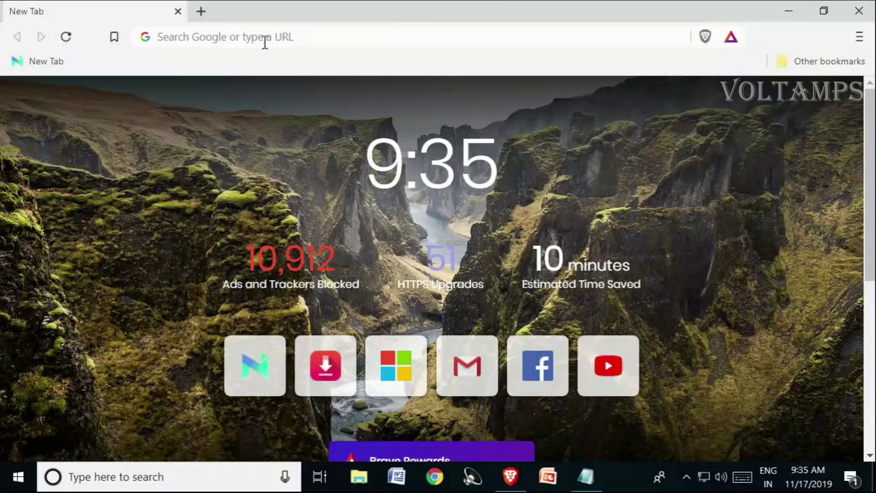
- Copy the Microsoft download URL from Notepad and paste it into Brave's address bar
left_click(586, 476)
left_click(753, 76)
left_click_drag(754, 76, 9, 107)
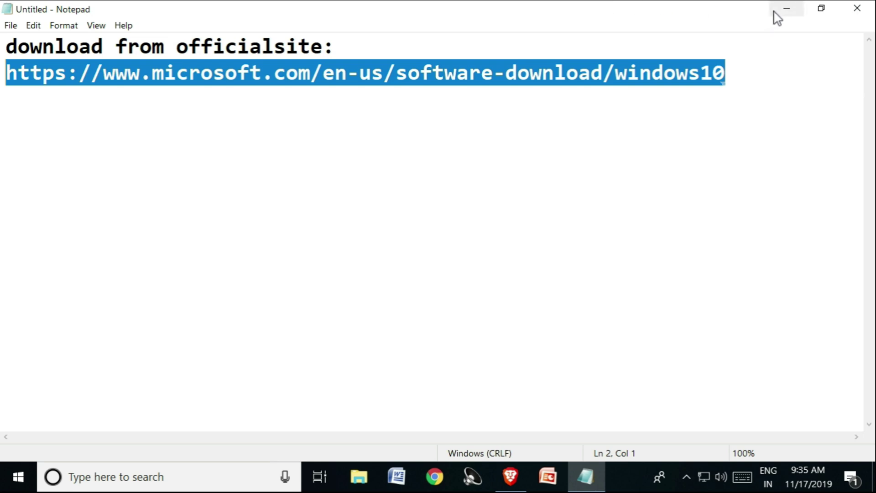
left_click(787, 9)
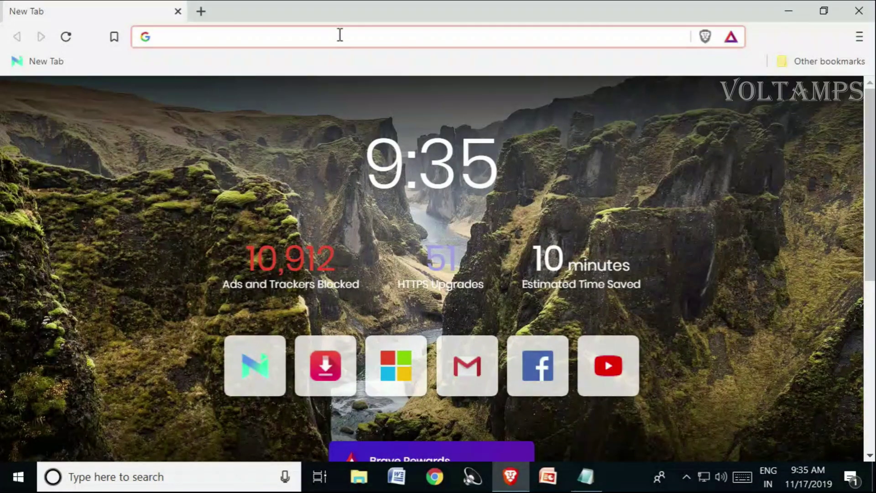
type("https://www.microsoft.com/en-us/software-download/windows10")
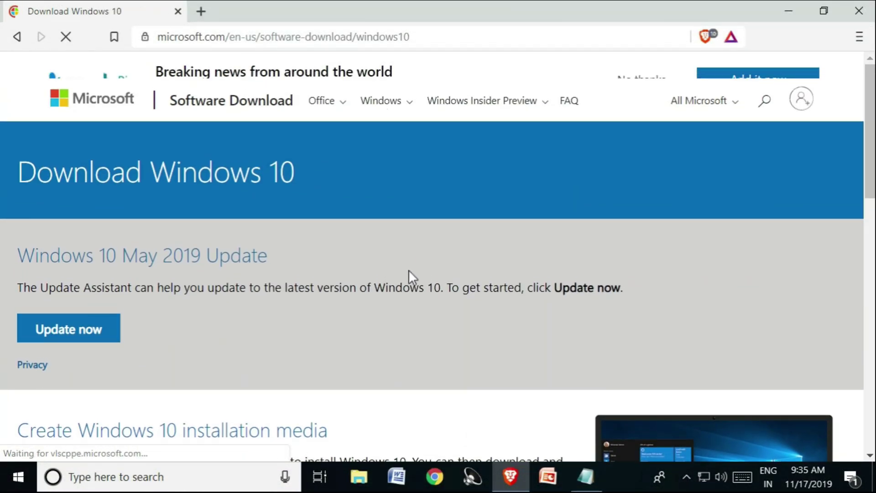
scroll(410, 266, "down", 2)
scroll(410, 266, "down", 1)
scroll(413, 274, "down", 2)
scroll(412, 274, "down", 2)
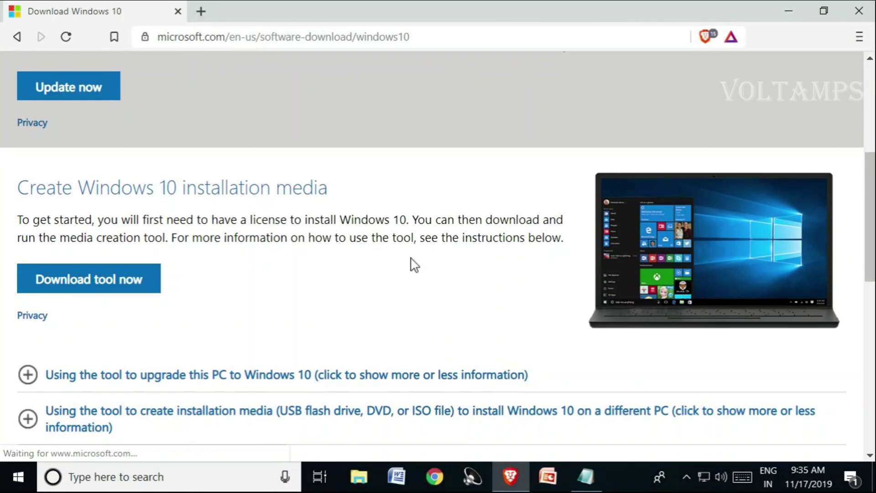
scroll(413, 274, "down", 1)
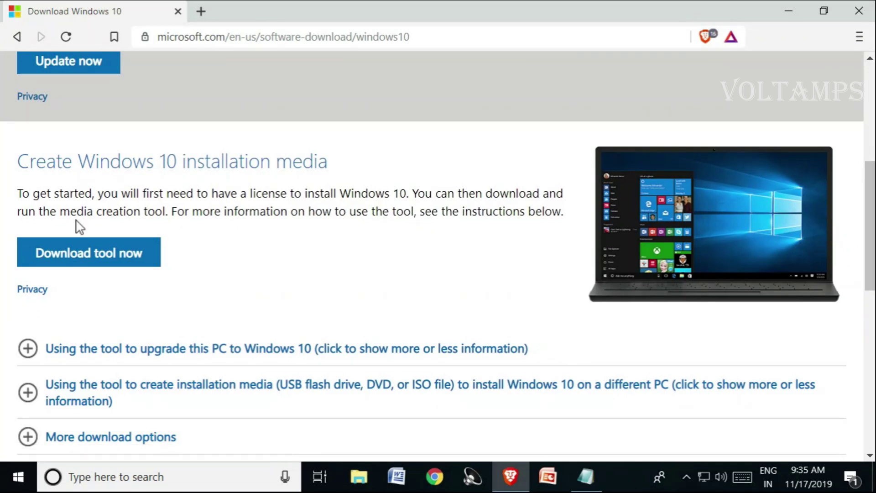
- Download the Windows 10 media creation tool using 'Download tool now'
left_click(96, 257)
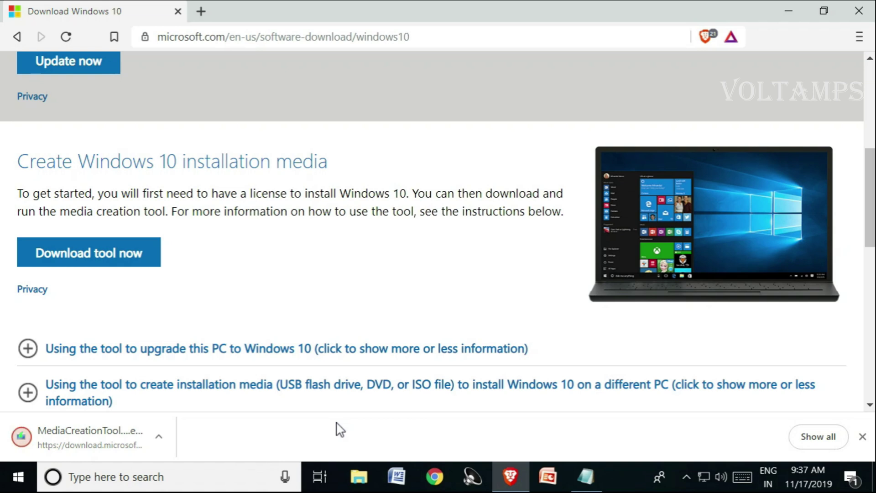
left_click(158, 436)
- Run the downloaded tool, close Brave, and accept the Windows 10 license terms
left_click(182, 338)
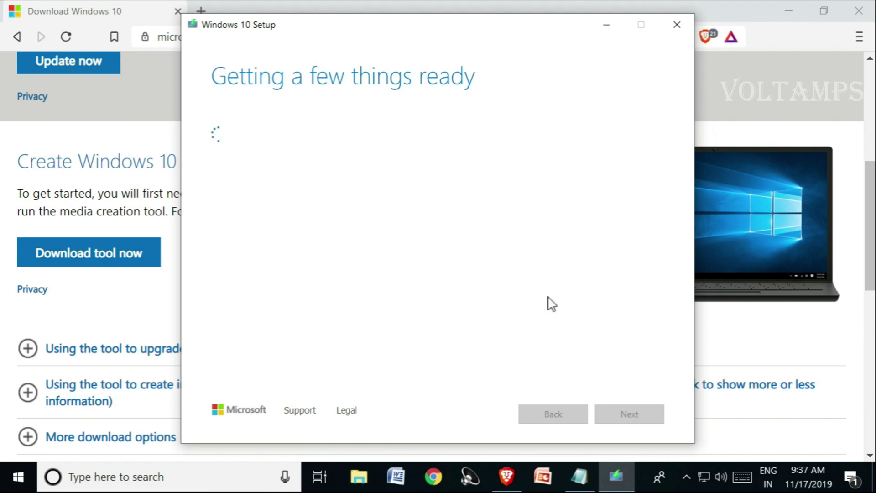
left_click(862, 11)
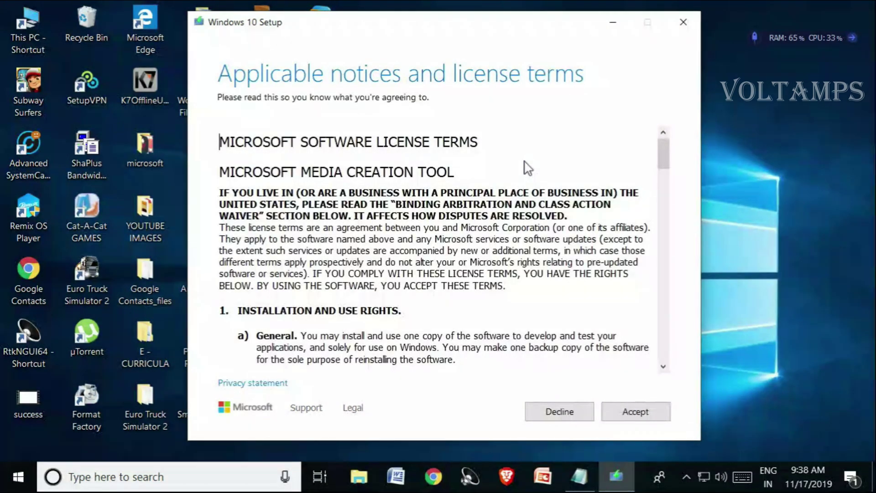
scroll(373, 293, "down", 3)
scroll(426, 303, "down", 5)
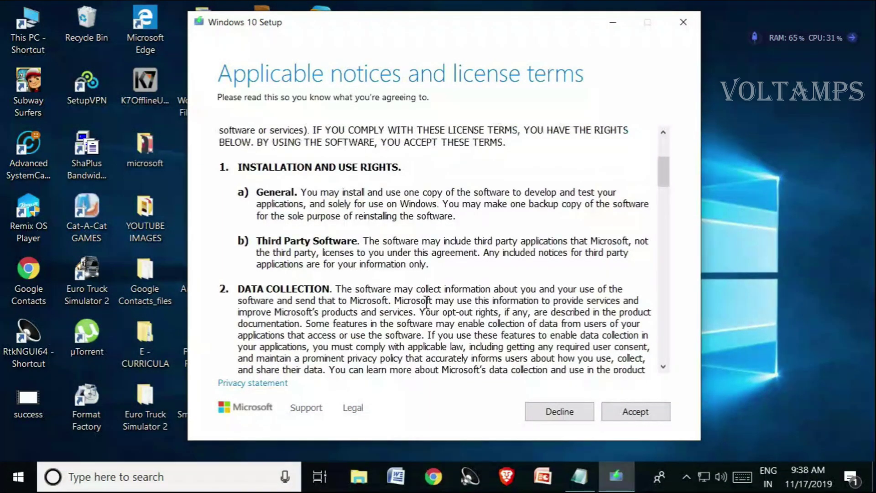
scroll(426, 303, "down", 4)
scroll(426, 303, "up", 5)
scroll(426, 302, "up", 5)
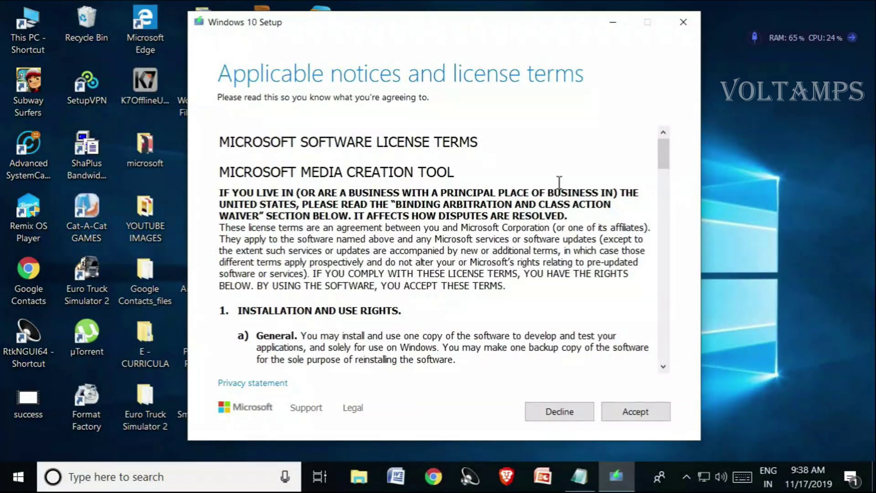
left_click(641, 413)
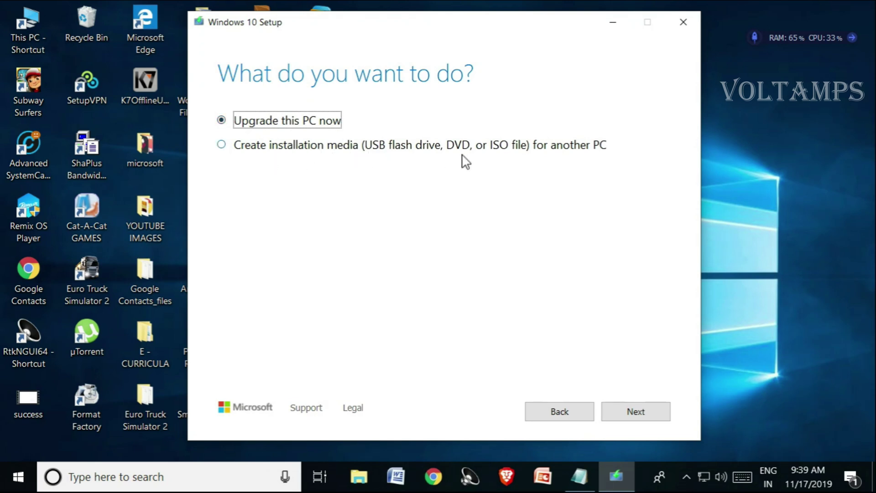
- Select 'Create installation media (USB flash drive, DVD, or ISO file) for another PC' and continue
left_click(222, 145)
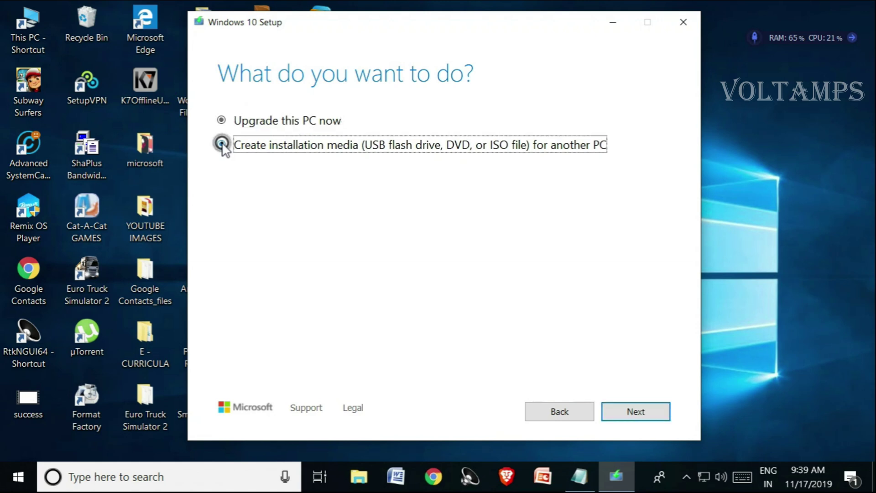
left_click(626, 411)
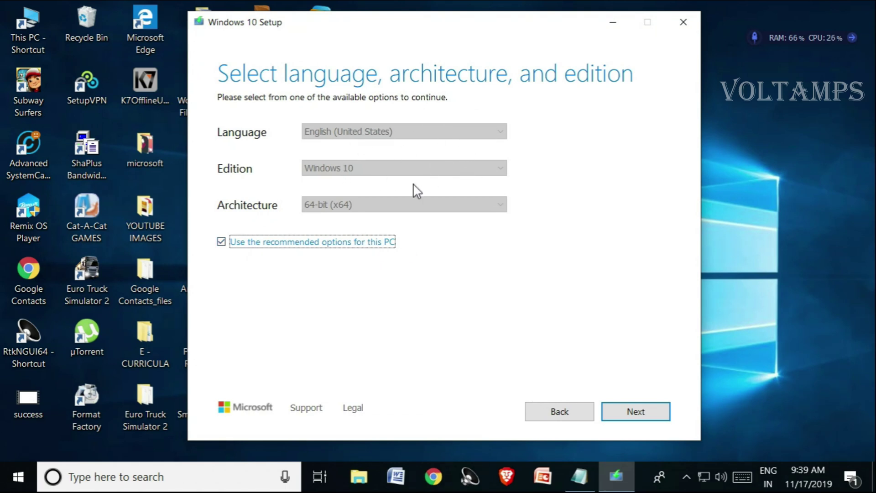
- Untick recommended options, keep English (United States), Windows 10 and 64-bit (x64), and continue
left_click(222, 241)
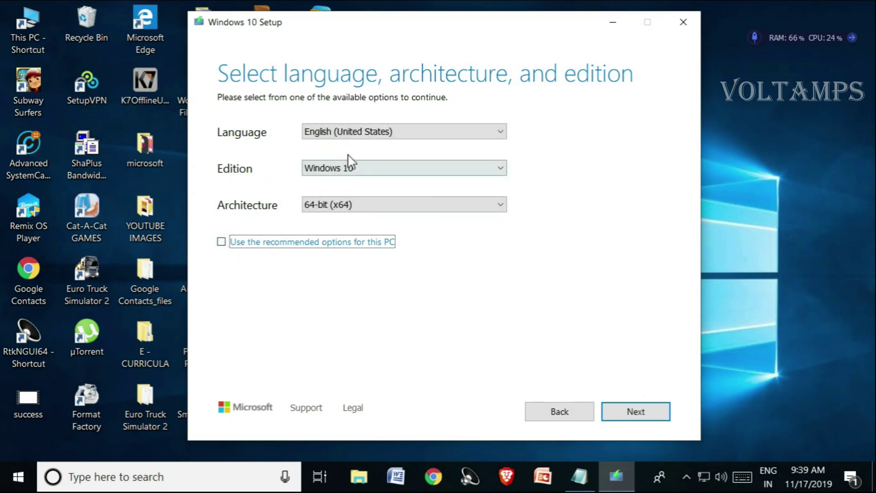
left_click(439, 131)
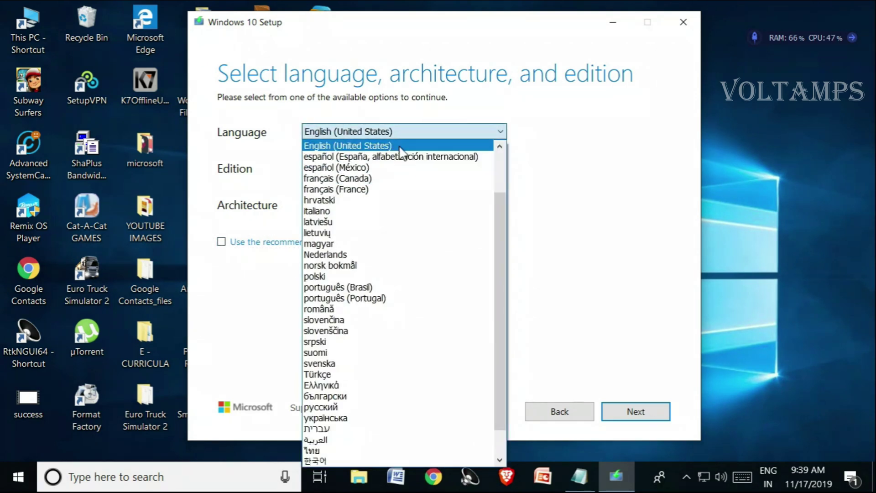
left_click(399, 145)
left_click(409, 169)
left_click(377, 179)
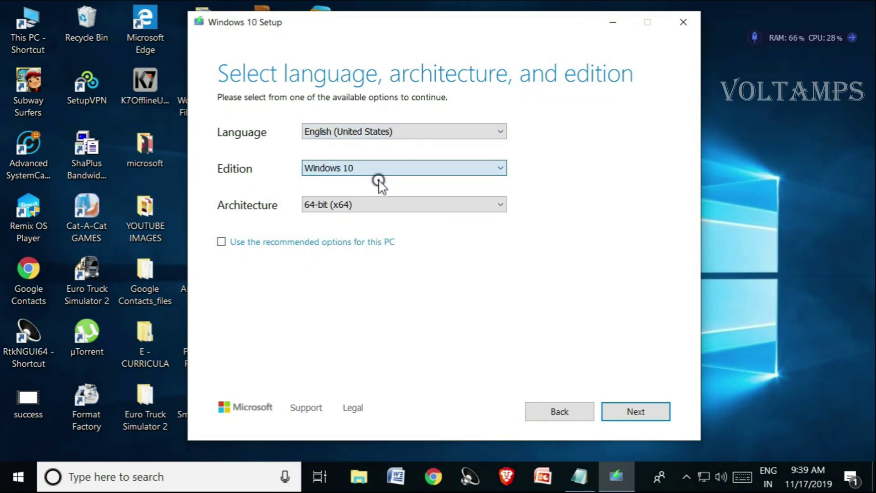
left_click(388, 205)
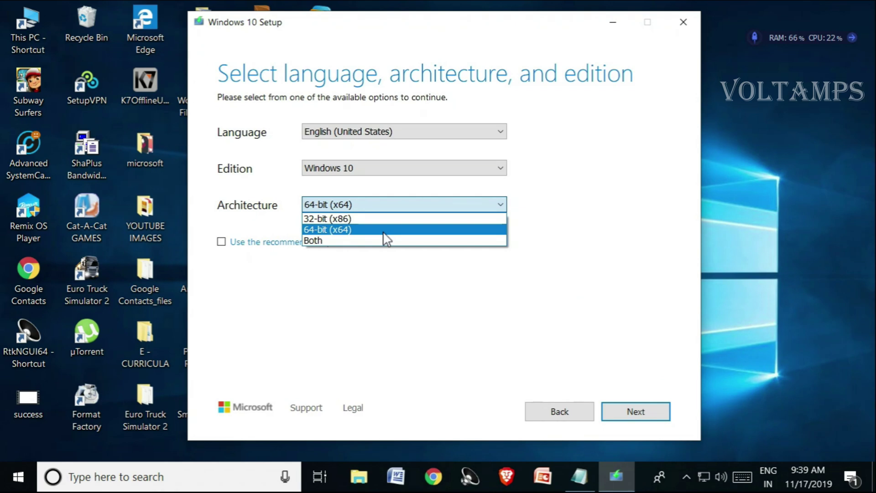
left_click(385, 230)
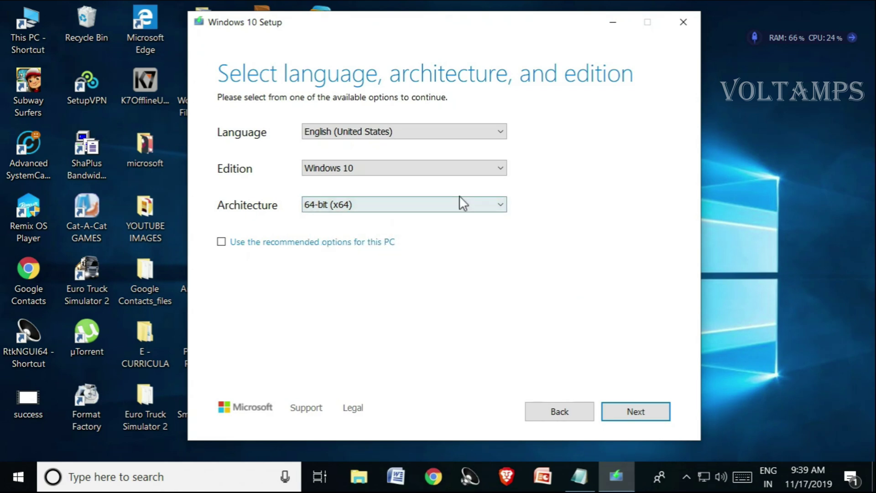
left_click(636, 411)
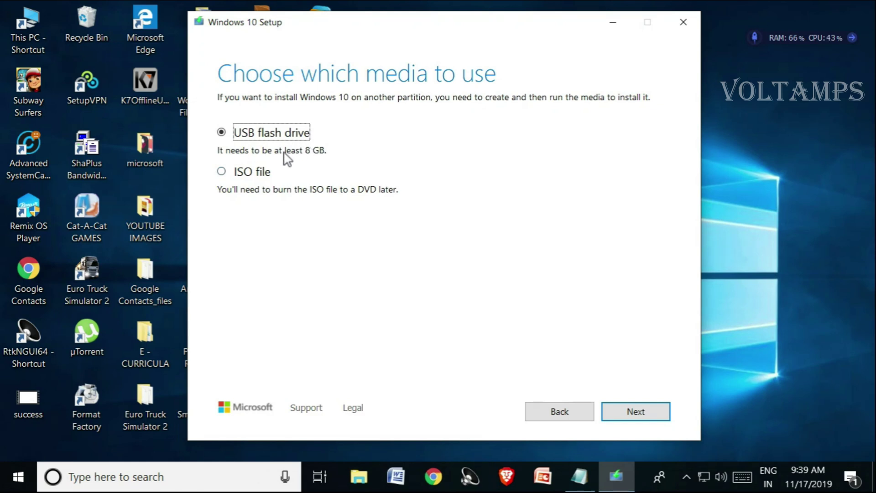
- Choose ISO file and save it as 'Windows' in localdisk (F:) > window 10
left_click(221, 172)
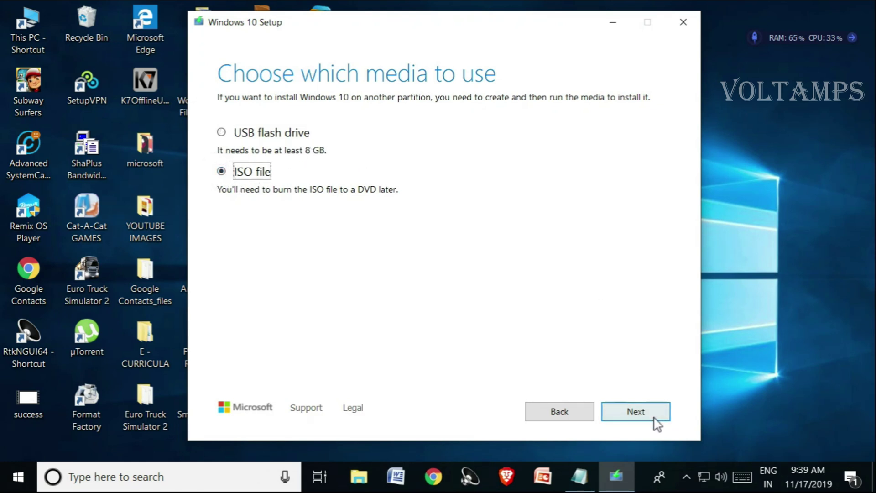
left_click(637, 411)
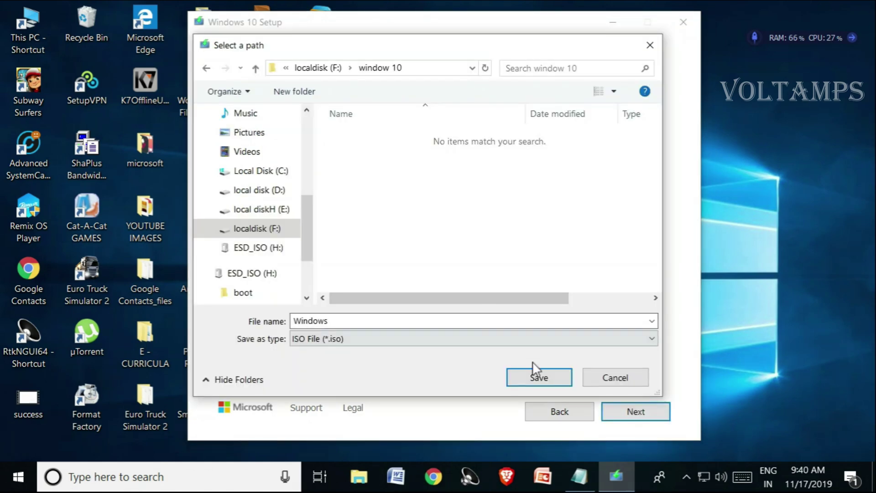
left_click(536, 379)
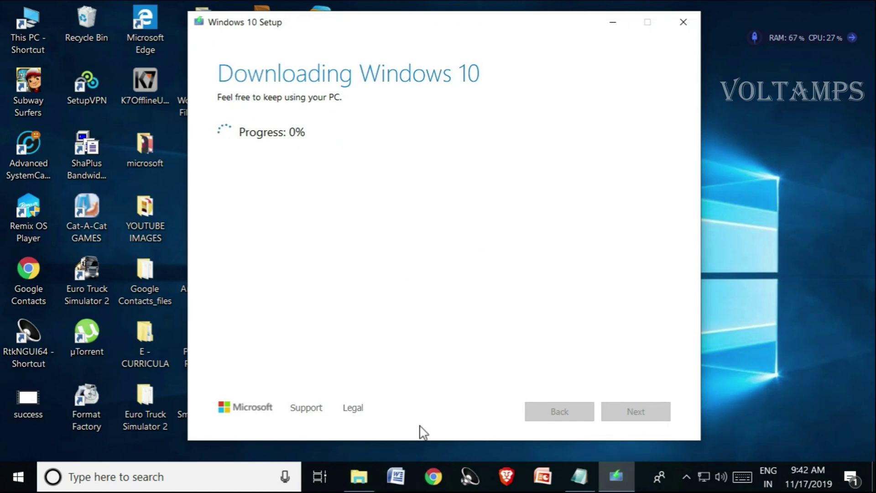
left_click(360, 475)
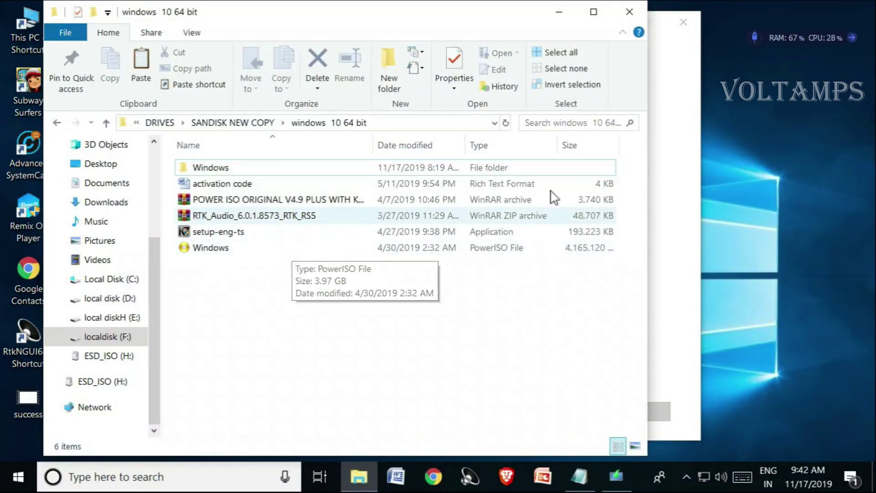
- Quit Windows 10 Setup, confirming the cancelled download, and open a new This PC window
left_click(697, 164)
left_click(683, 26)
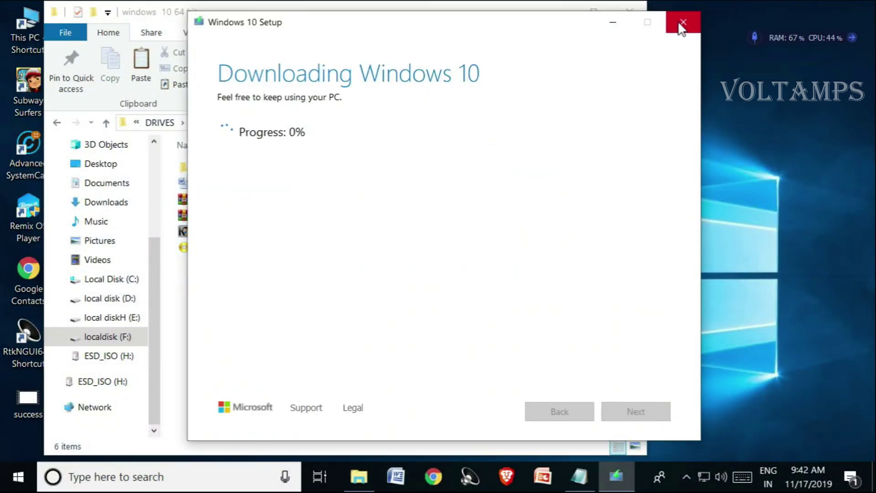
left_click(432, 294)
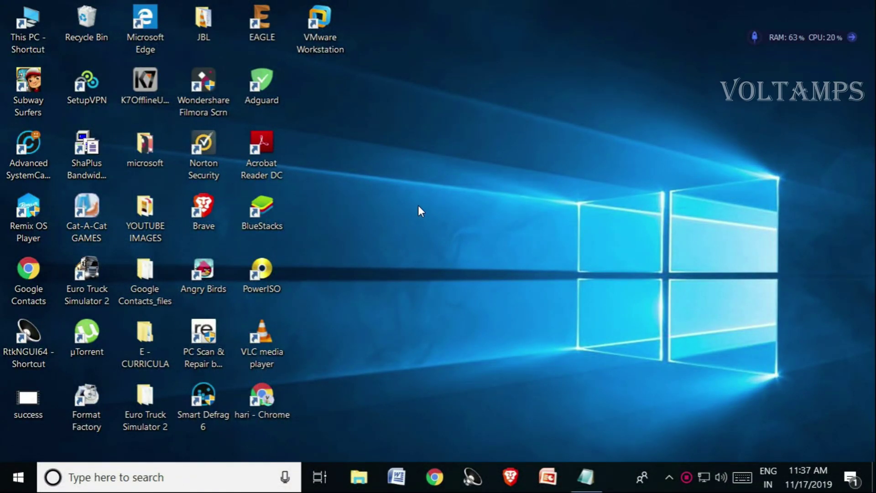
double_click(22, 29)
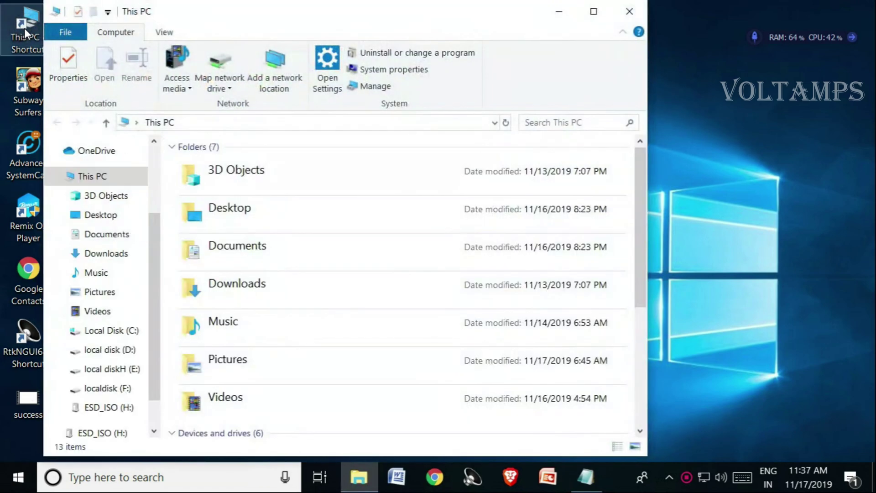
scroll(96, 274, "down", 2)
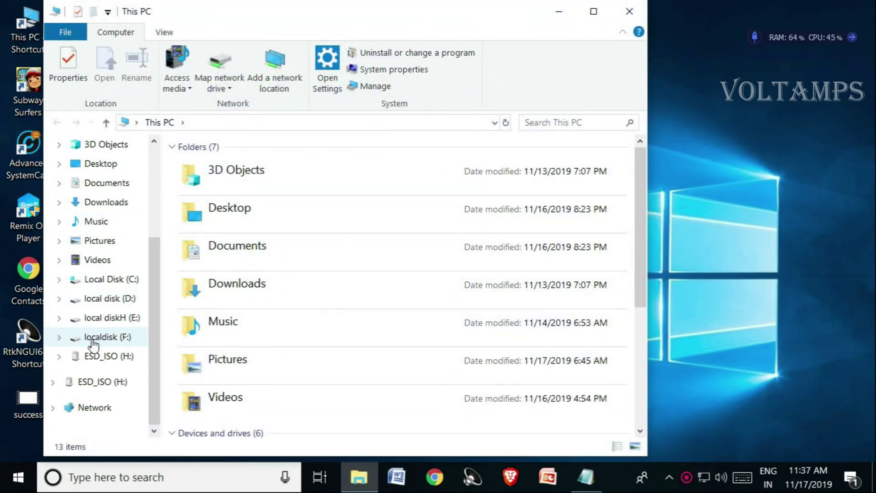
- Quick-format the ESD_ISO (H:) drive as FAT32, accept the erase warning, and close Format
left_click(103, 356)
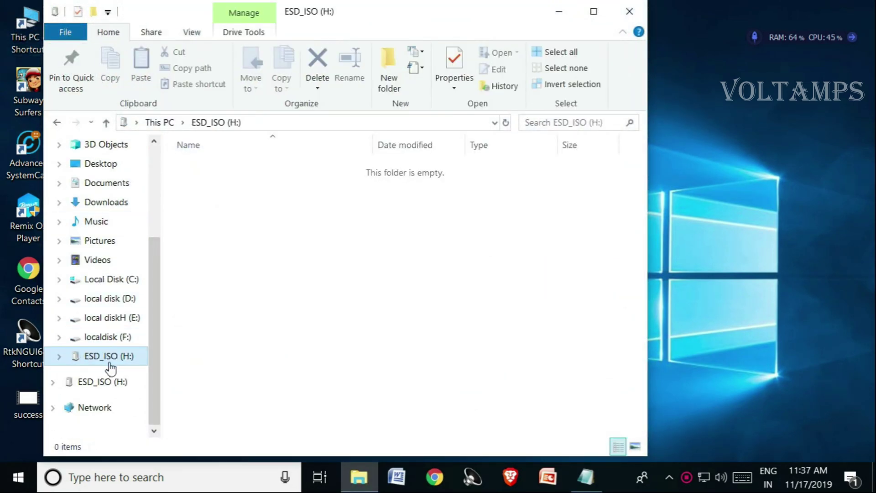
right_click(117, 357)
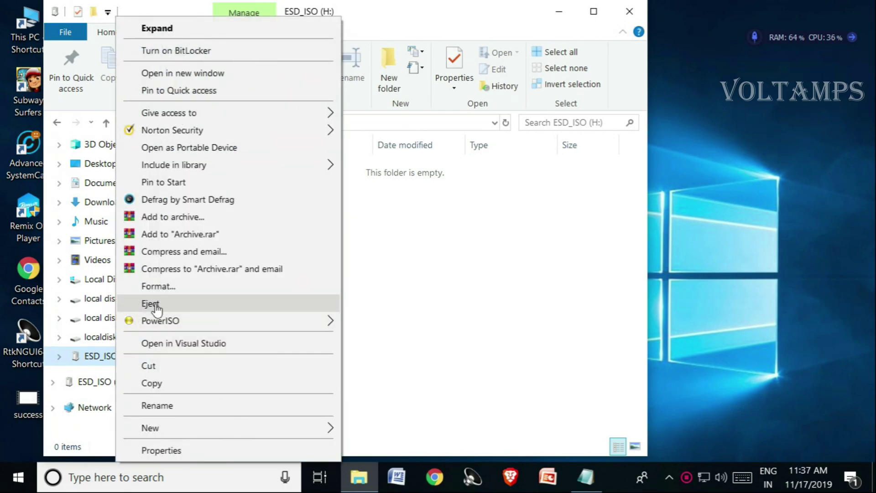
left_click(159, 288)
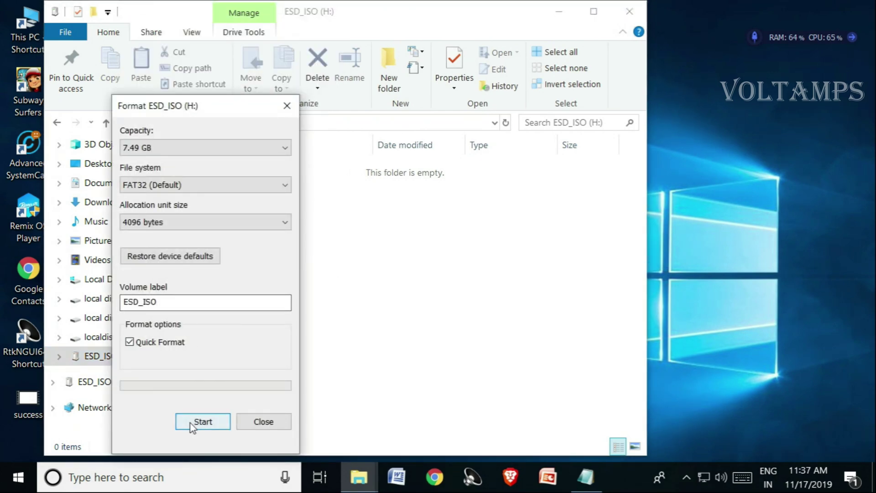
left_click(203, 420)
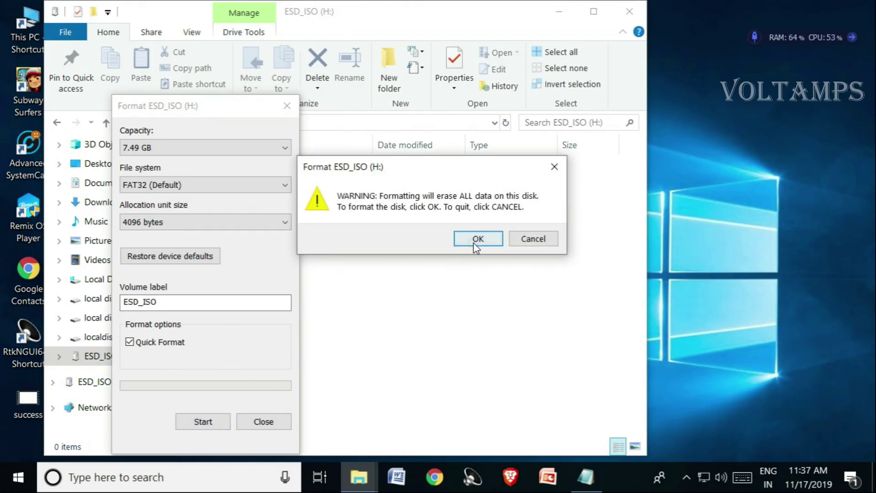
left_click(478, 239)
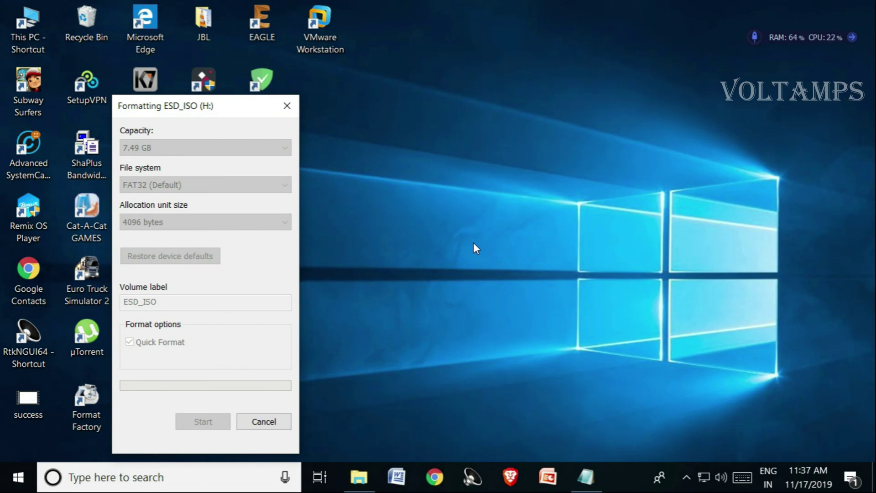
left_click(535, 236)
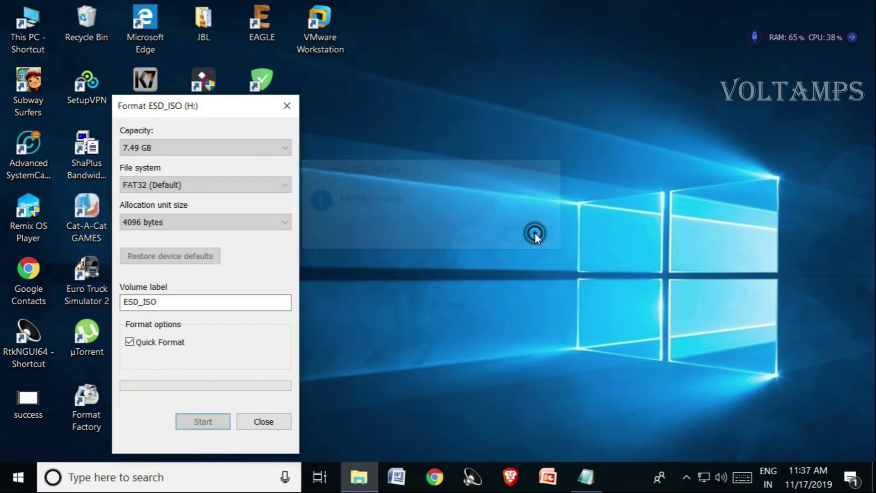
left_click(262, 421)
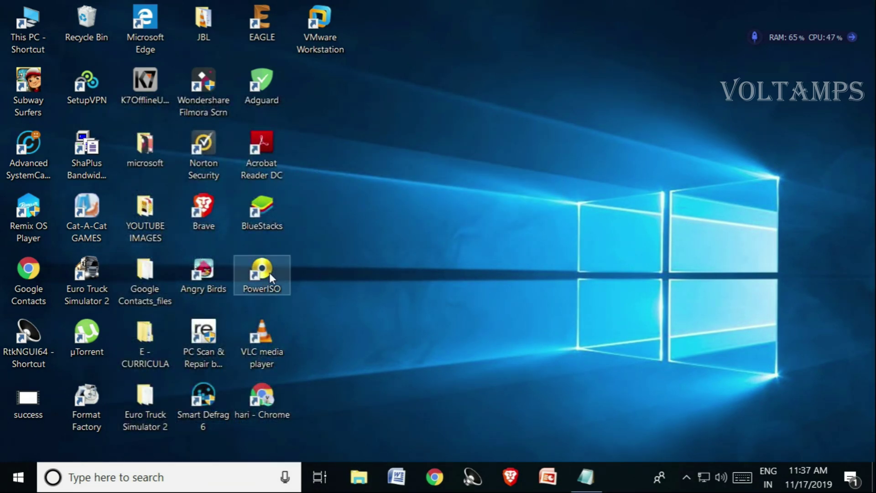
- Nudge the PowerISO desktop shortcut aside and launch PowerISO from it
left_click_drag(259, 274, 320, 274)
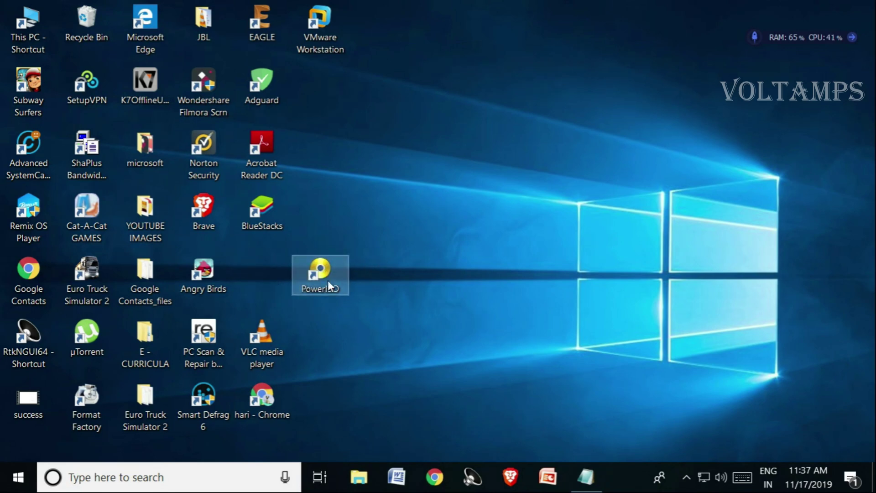
right_click(328, 271)
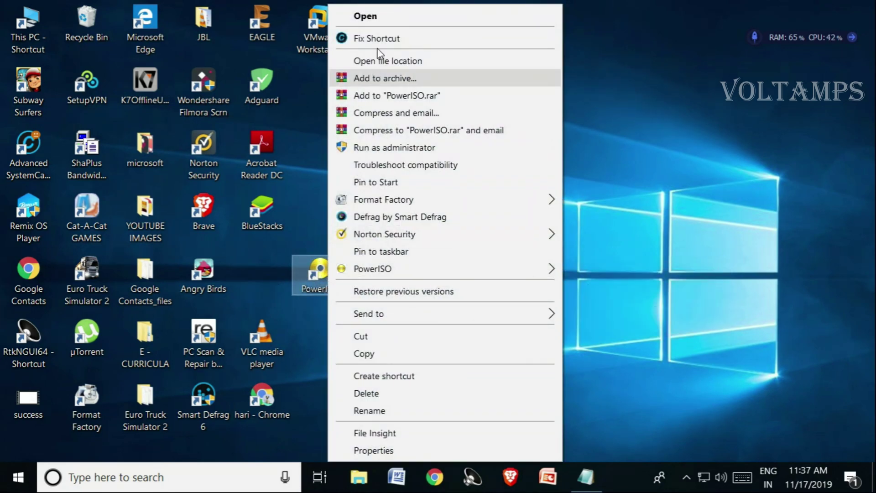
left_click(370, 16)
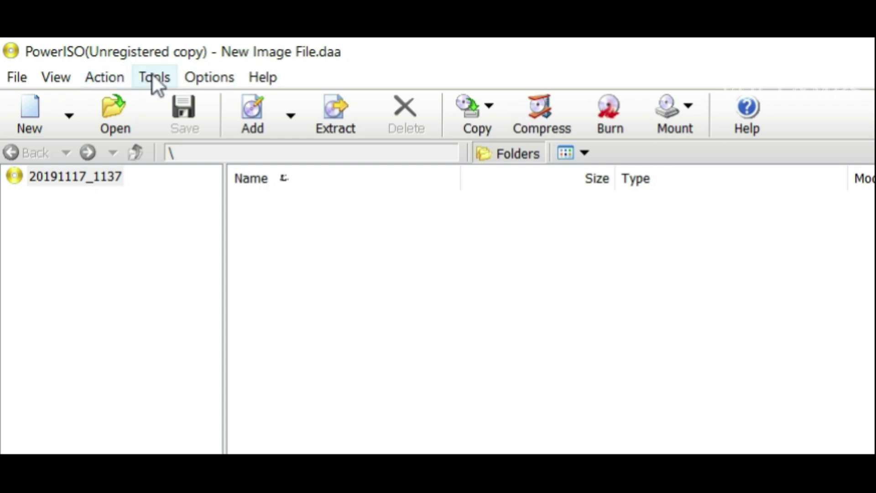
- Choose Tools > Create Bootable USB Drive, relaunch as administrator, and dismiss the registration reminder
left_click(152, 73)
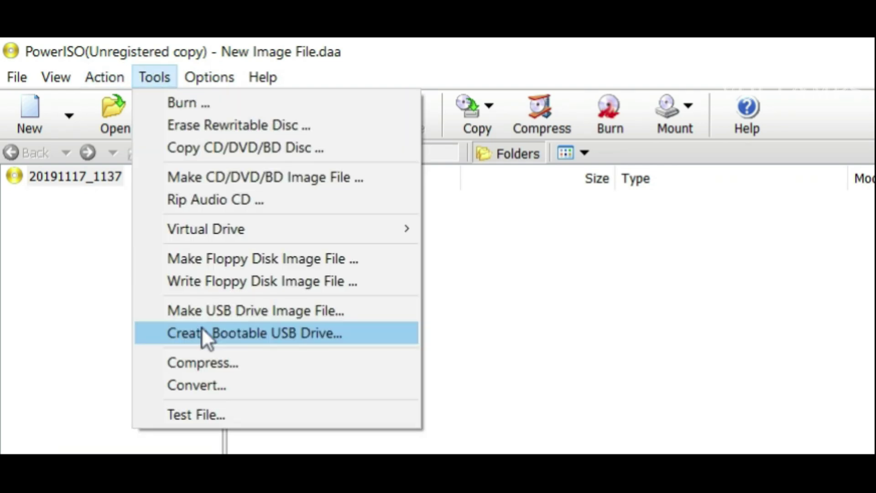
left_click(201, 333)
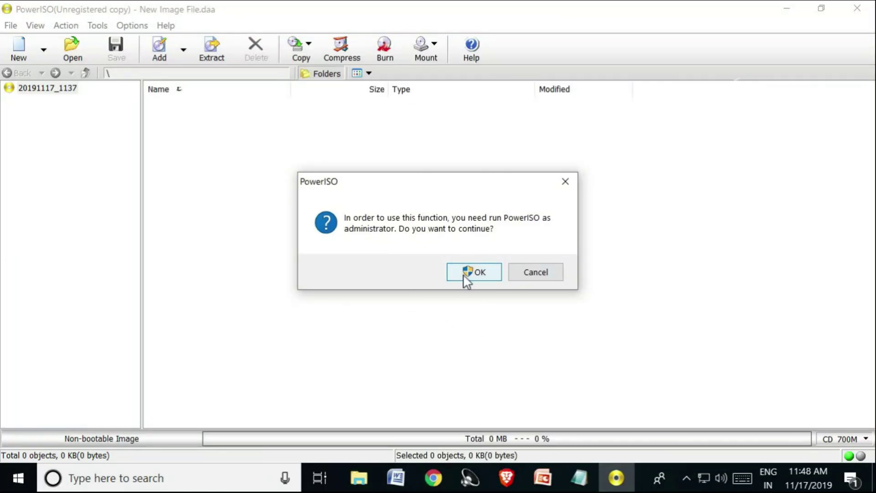
left_click(474, 271)
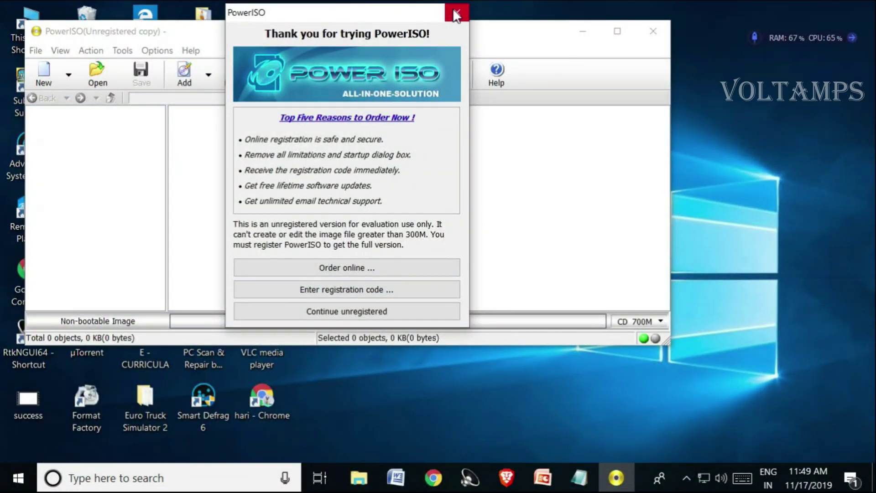
left_click(455, 11)
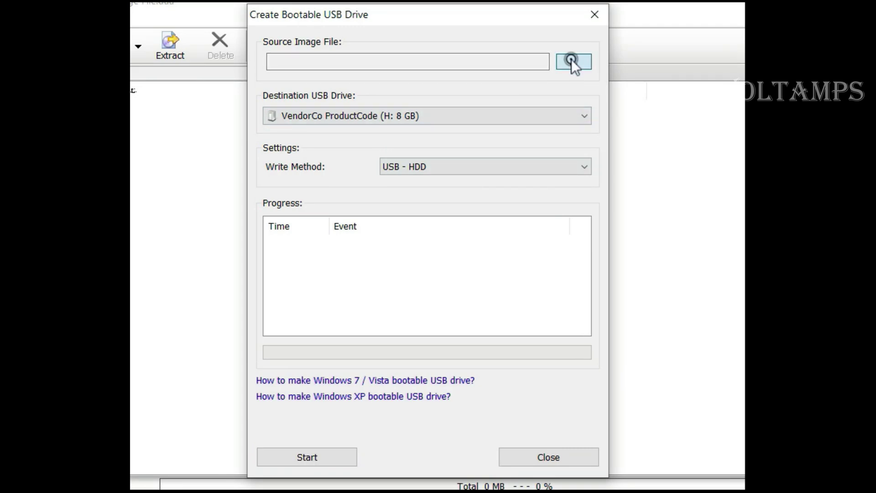
- Pick the Windows ISO as the source image, start writing to the 8 GB H: drive, and accept the overwrite warning
left_click(573, 62)
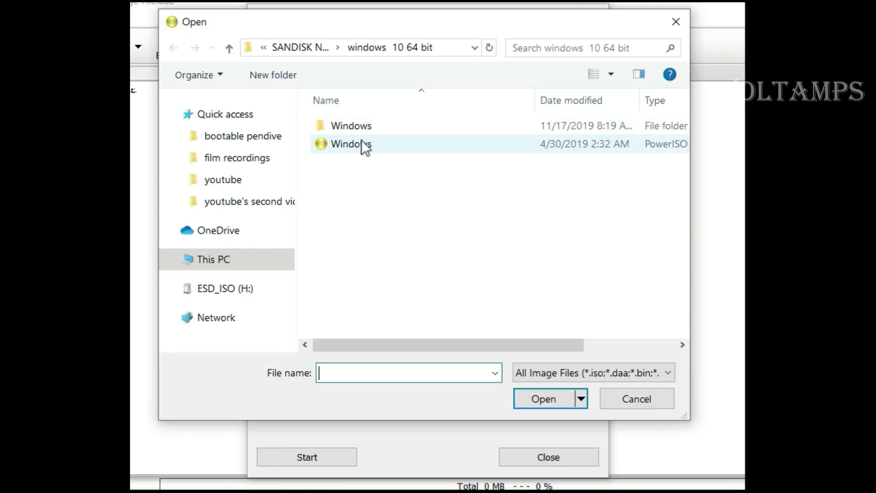
left_click(357, 143)
left_click(546, 400)
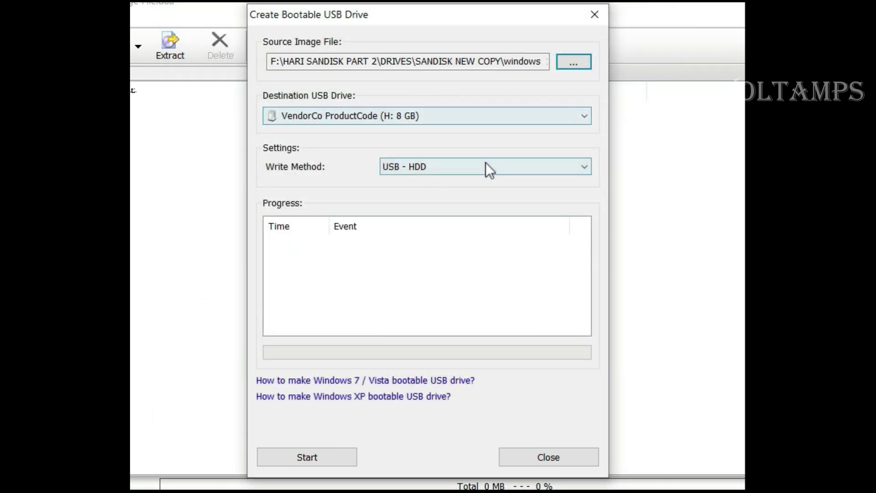
left_click(320, 462)
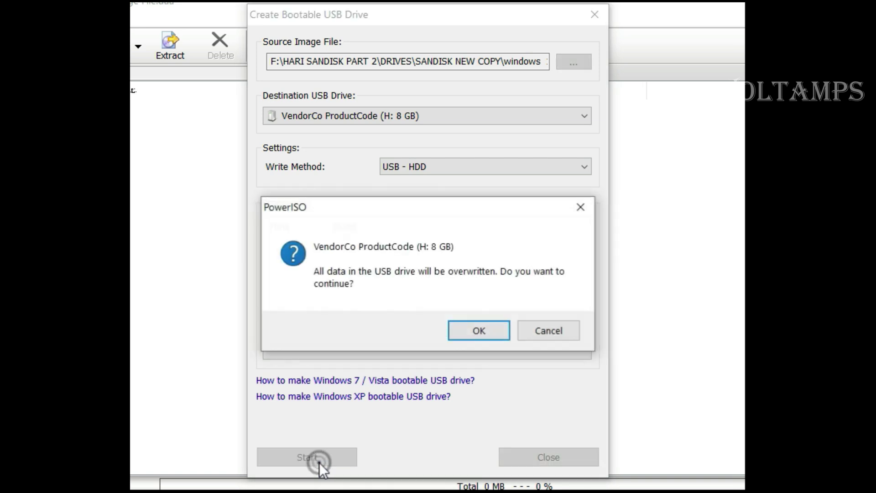
left_click(477, 328)
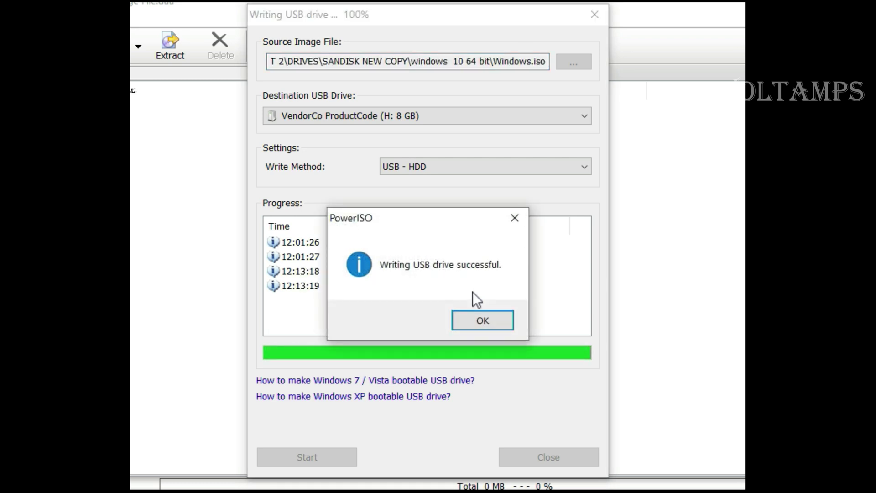
- Acknowledge the 'Writing USB drive successful' message with OK
left_click(483, 318)
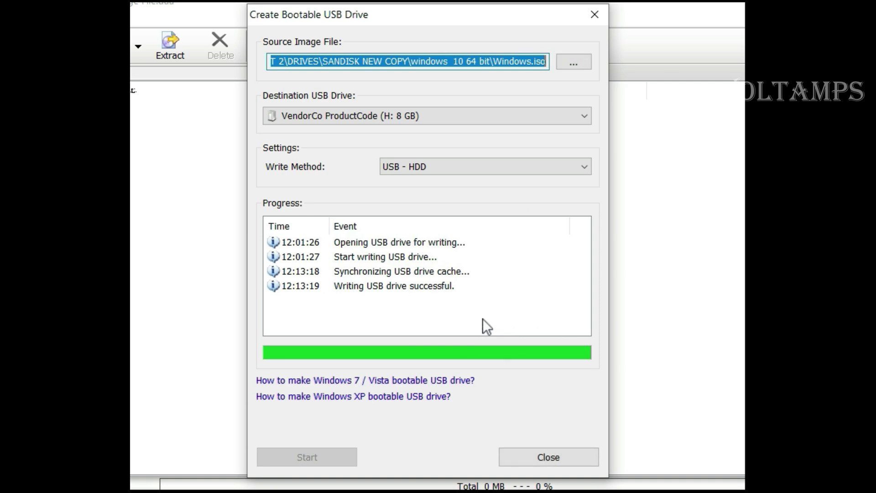